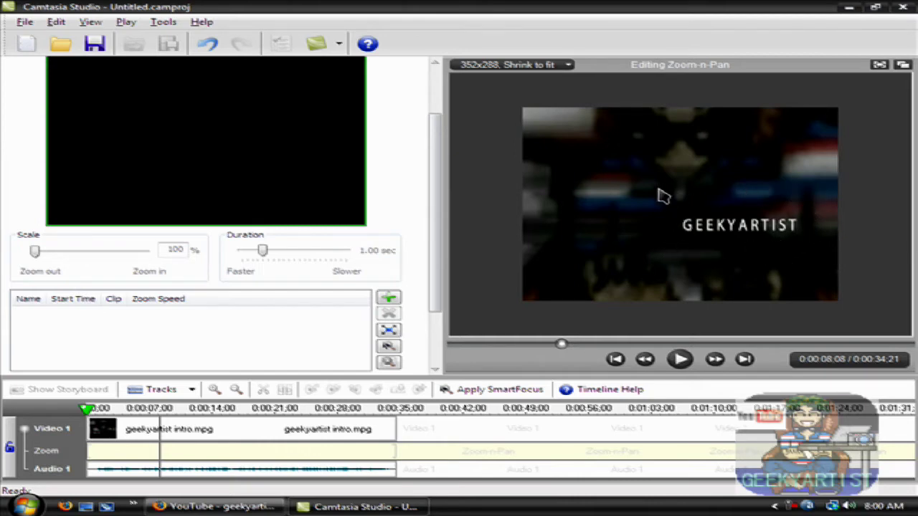
- Add a Zoom 1 keyframe at 0:00:08;08 and select it for editing
left_click_drag(434, 219, 447, 139)
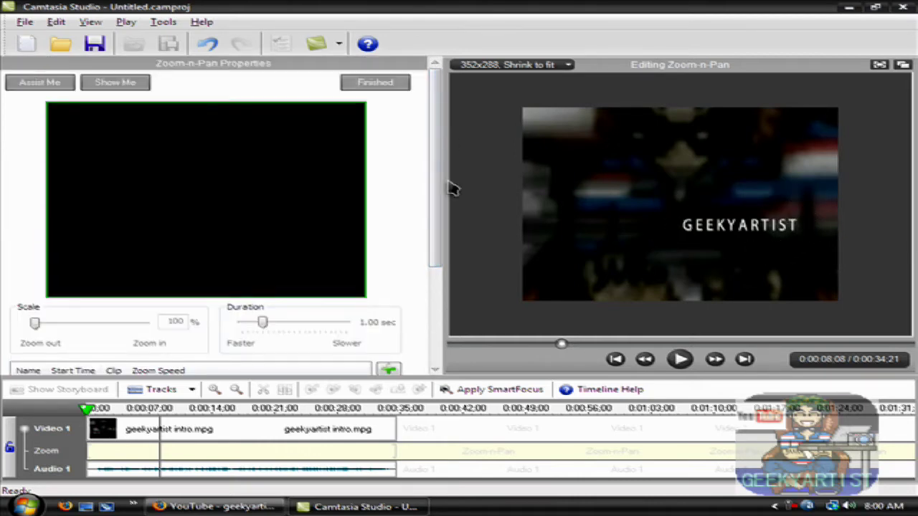
left_click_drag(434, 182, 420, 248)
scroll(423, 251, "up", 3)
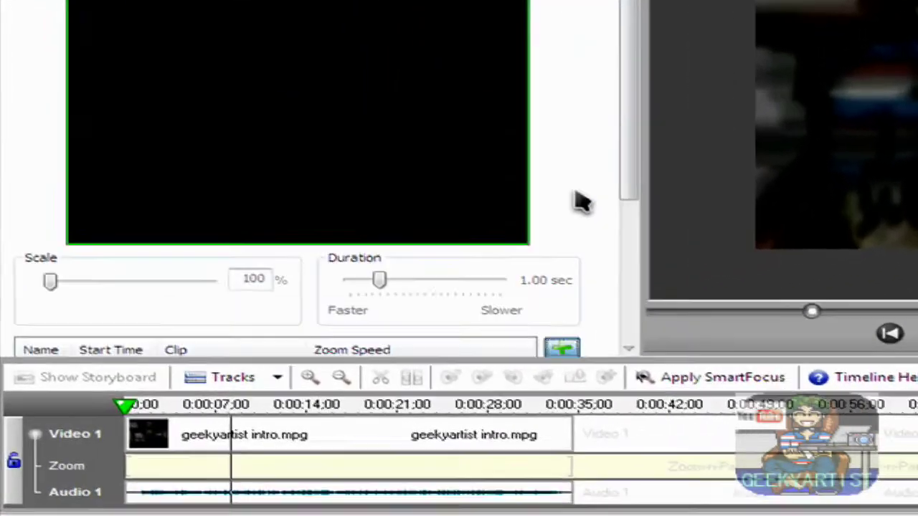
left_click_drag(651, 123, 651, 210)
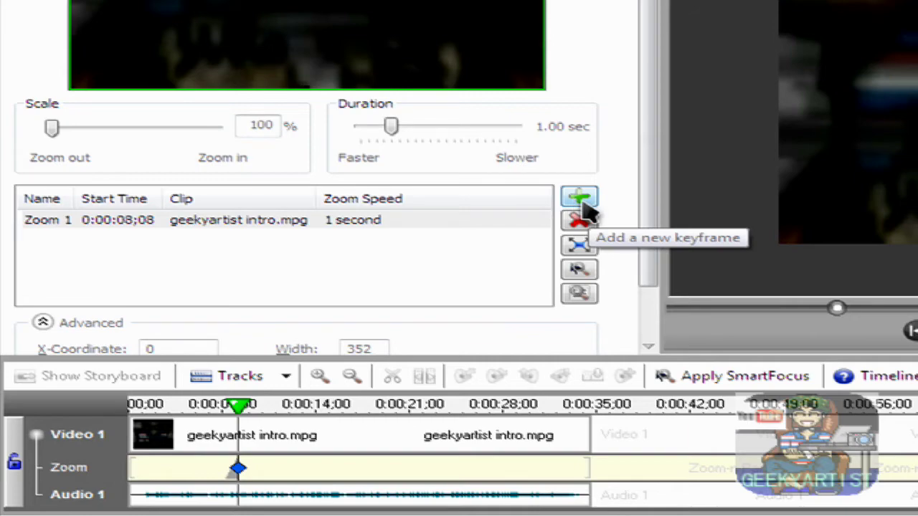
left_click(147, 220)
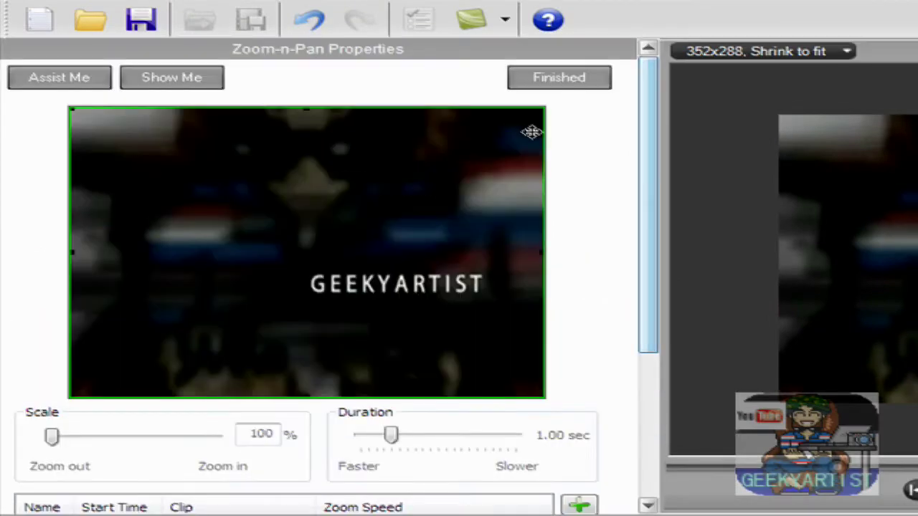
- Shrink and center the zoom rectangle around the GEEKYARTIST title at 239% scale
left_click_drag(537, 107, 313, 248)
left_click_drag(194, 319, 389, 289)
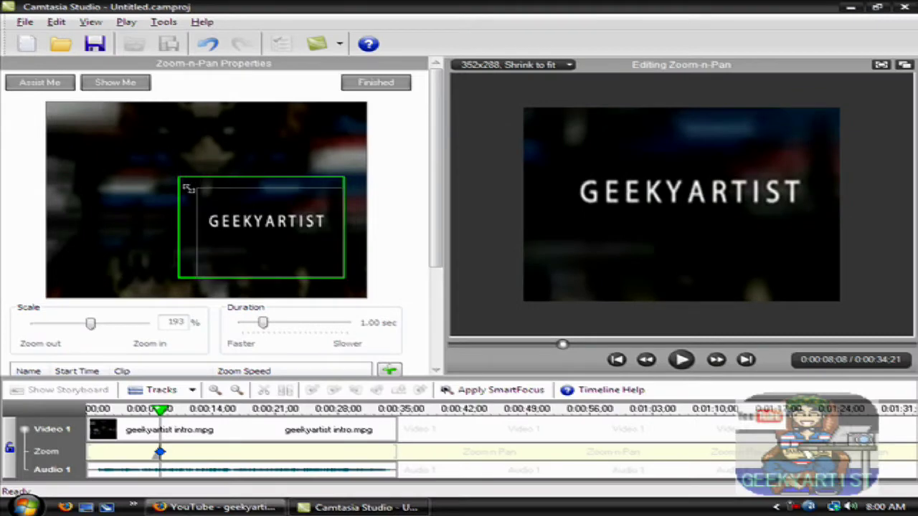
left_click_drag(187, 188, 202, 189)
left_click_drag(311, 222, 313, 227)
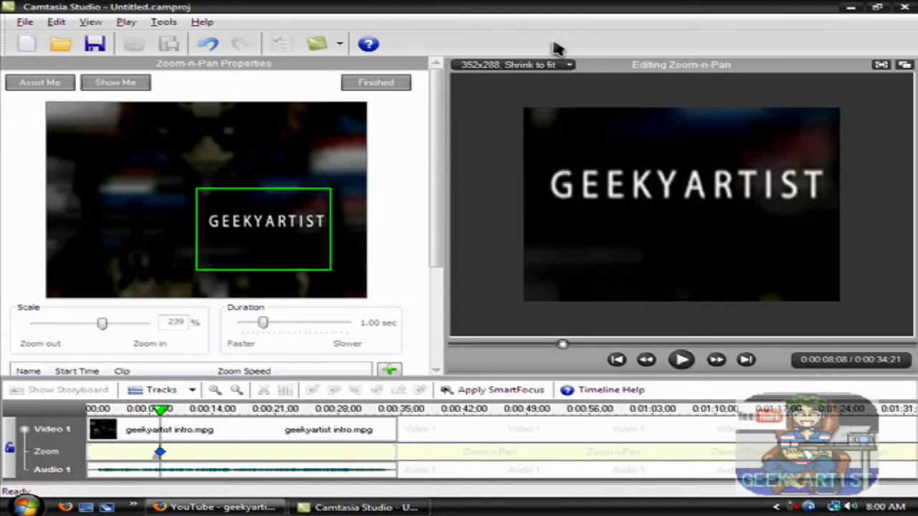
left_click_drag(440, 174, 440, 239)
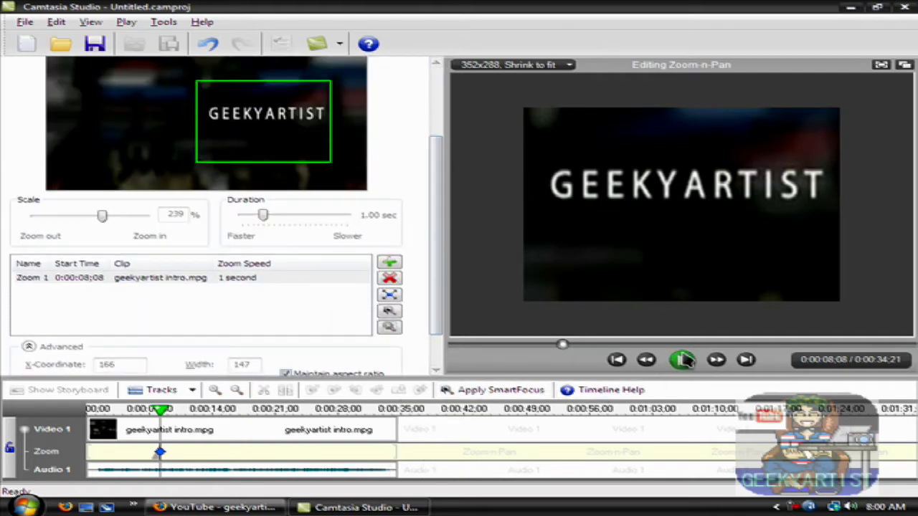
- Add a full-frame (100%) Zoom 2 keyframe at 0:00:13;03 and preview it until 0:00:18;26
left_click(683, 360)
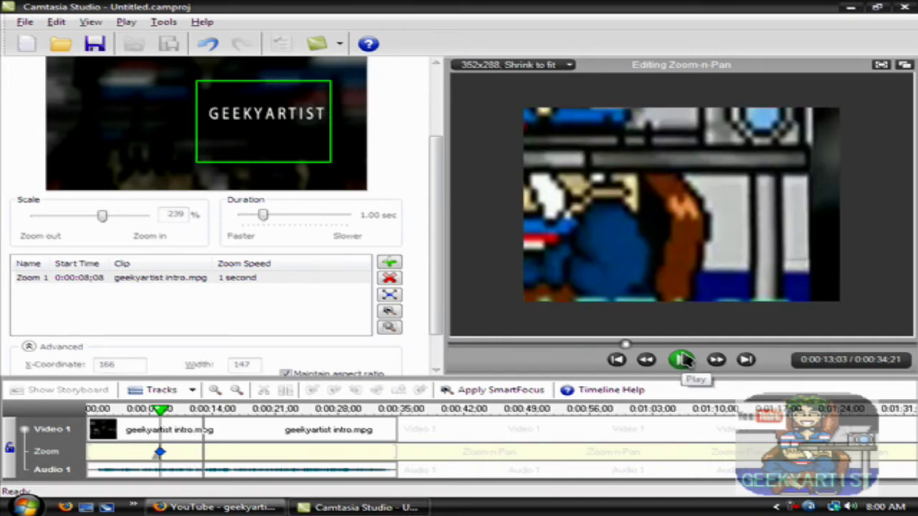
left_click(390, 262)
left_click_drag(442, 224, 445, 283)
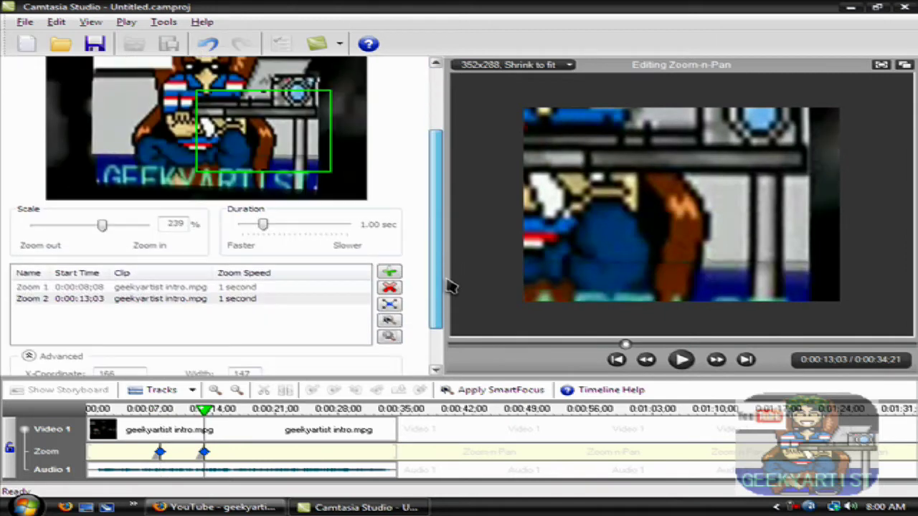
left_click(391, 306)
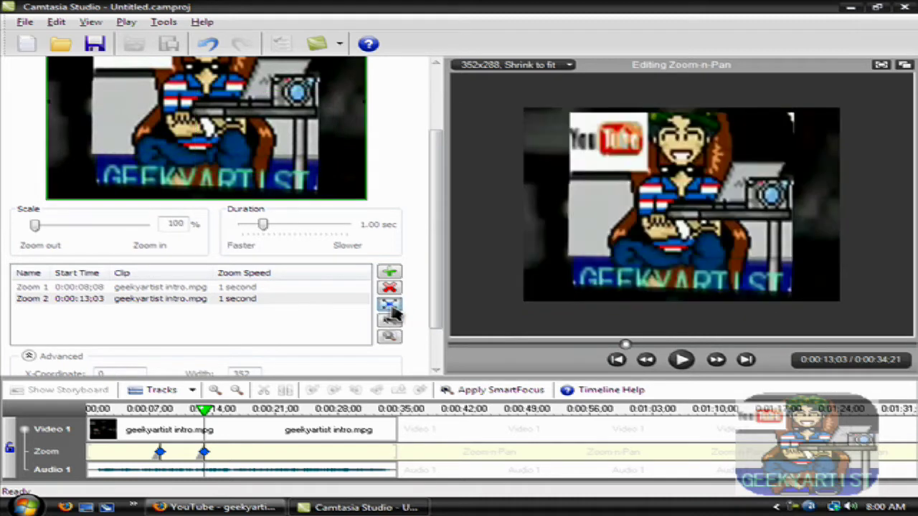
left_click(679, 359)
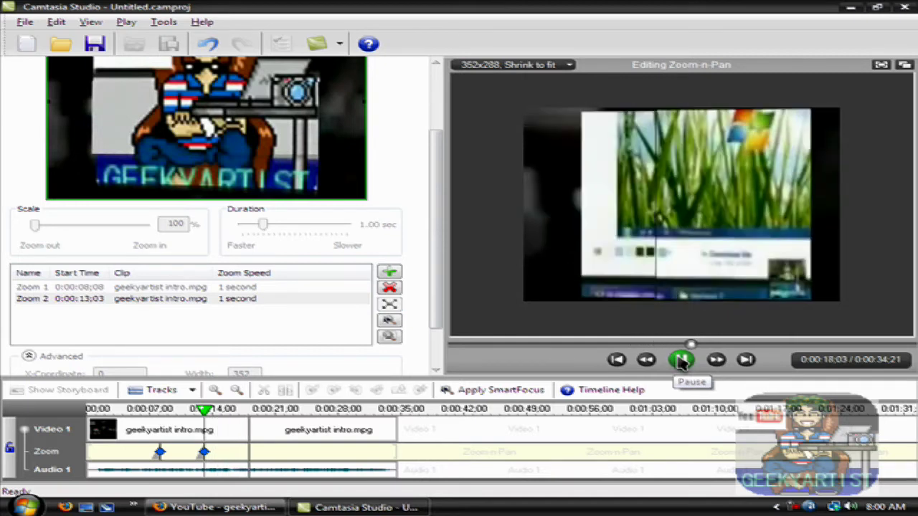
left_click(679, 360)
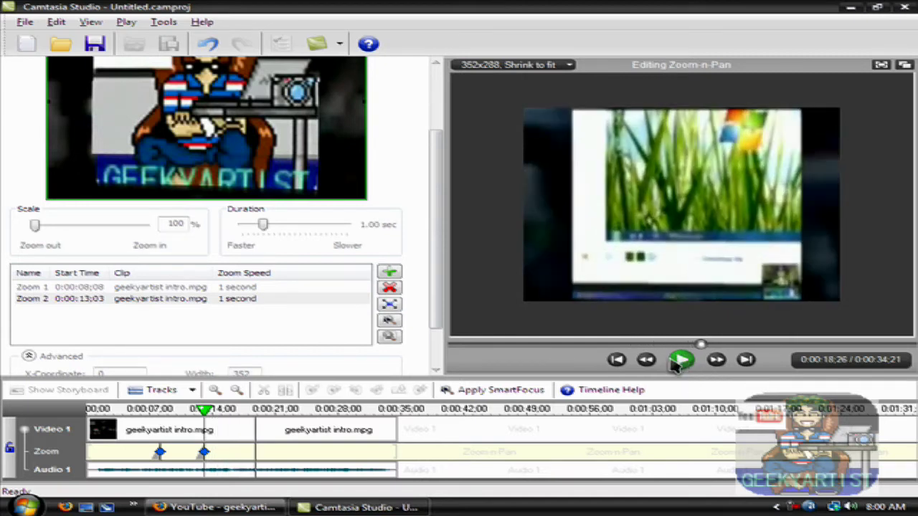
- Add a Zoom 3 keyframe at 0:00:18;26 zoomed 345% onto the lower-right inset picture
left_click(388, 276)
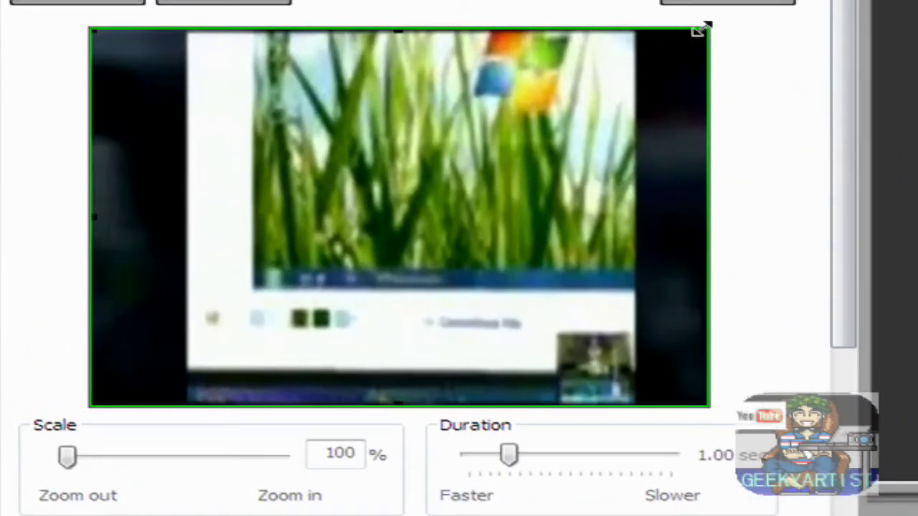
left_click_drag(701, 29, 487, 162)
left_click_drag(380, 250, 608, 308)
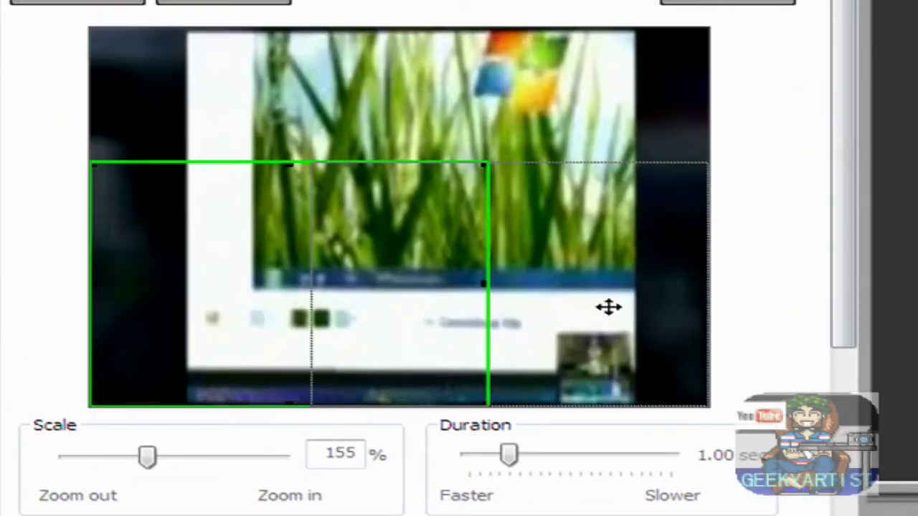
left_click_drag(307, 163, 526, 297)
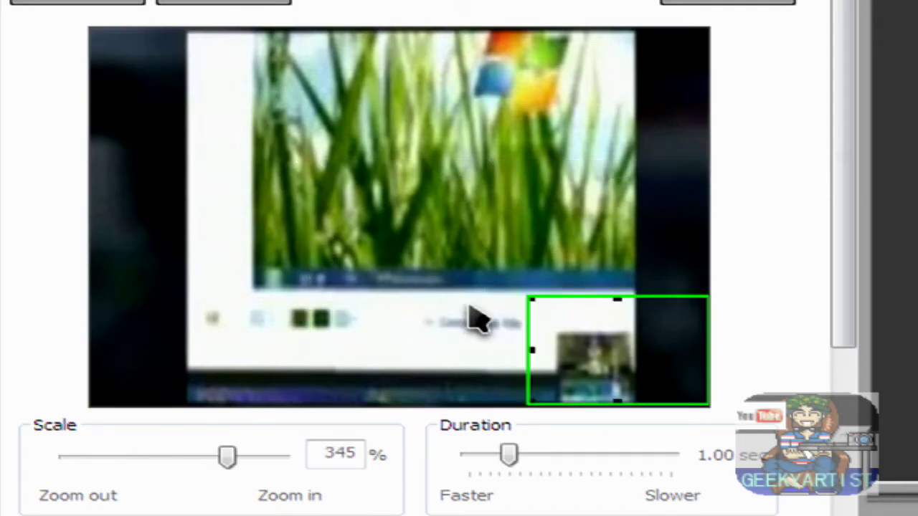
left_click_drag(604, 349, 584, 342)
left_click_drag(851, 177, 856, 307)
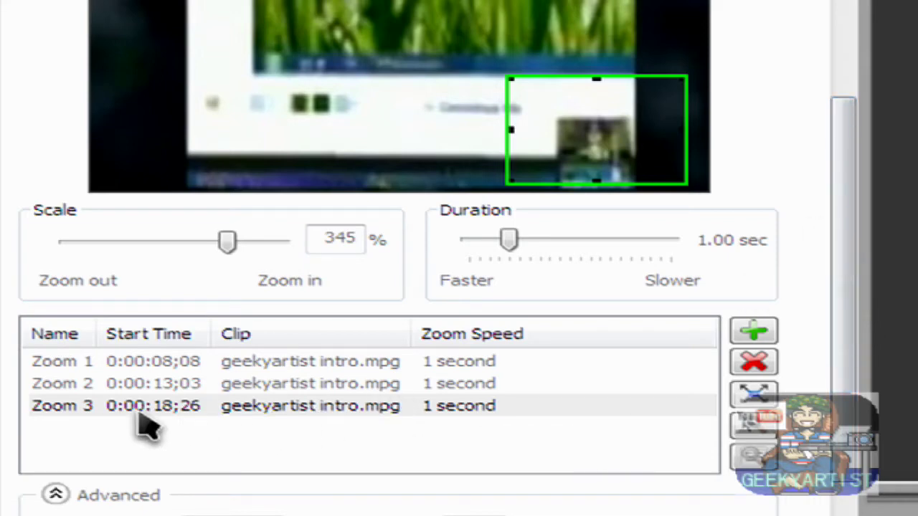
left_click(86, 407)
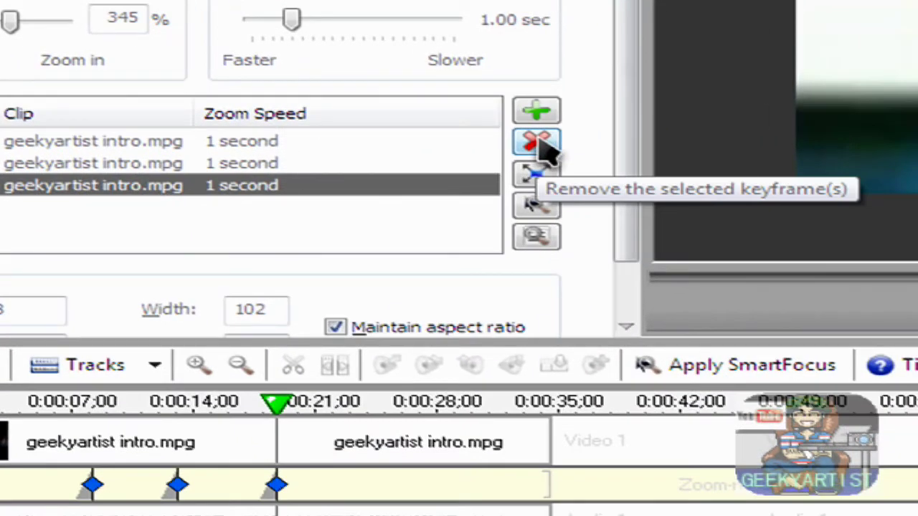
- Delete the existing third zoom keyframe
left_click(538, 144)
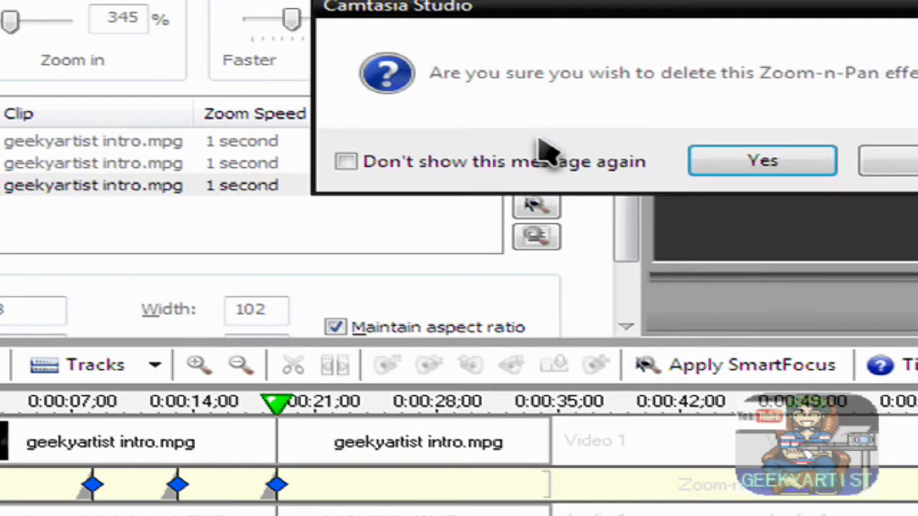
left_click(716, 164)
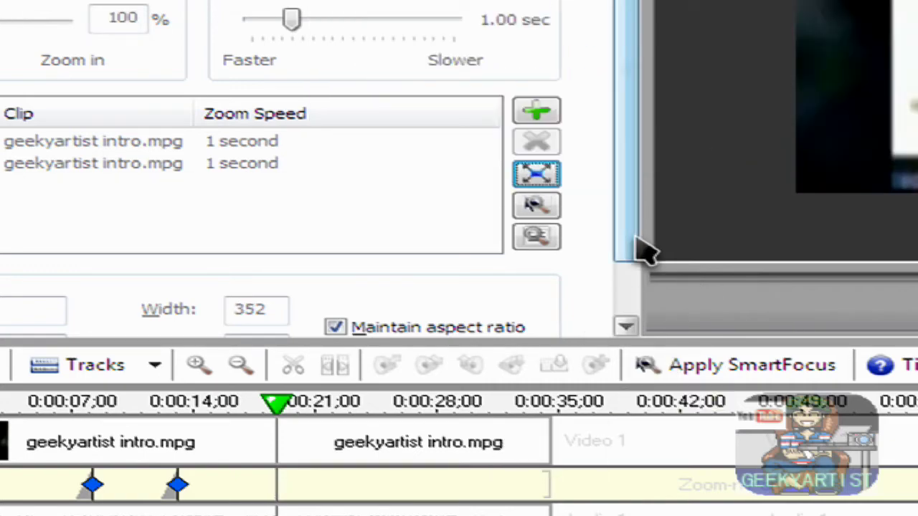
scroll(613, 148, "down", 2)
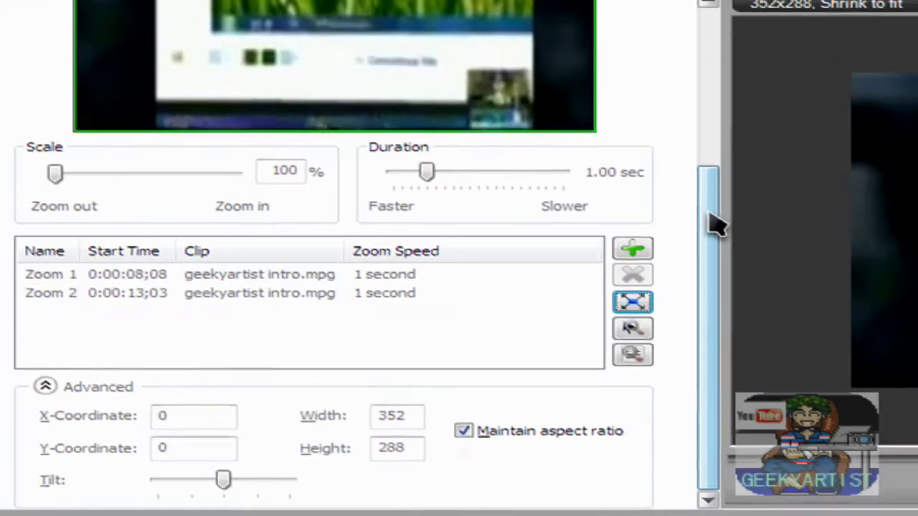
- Recreate Zoom 3 with a 149% zoom rectangle over the grass picture
mouse_move(59, 181)
left_mouse_down()
mouse_move(158, 195)
mouse_move(53, 187)
left_mouse_up()
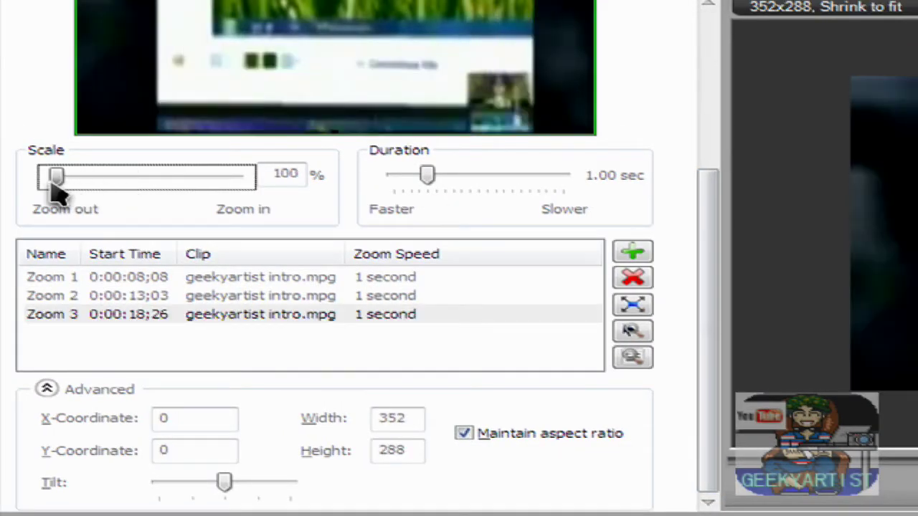
left_click_drag(704, 215, 685, 108)
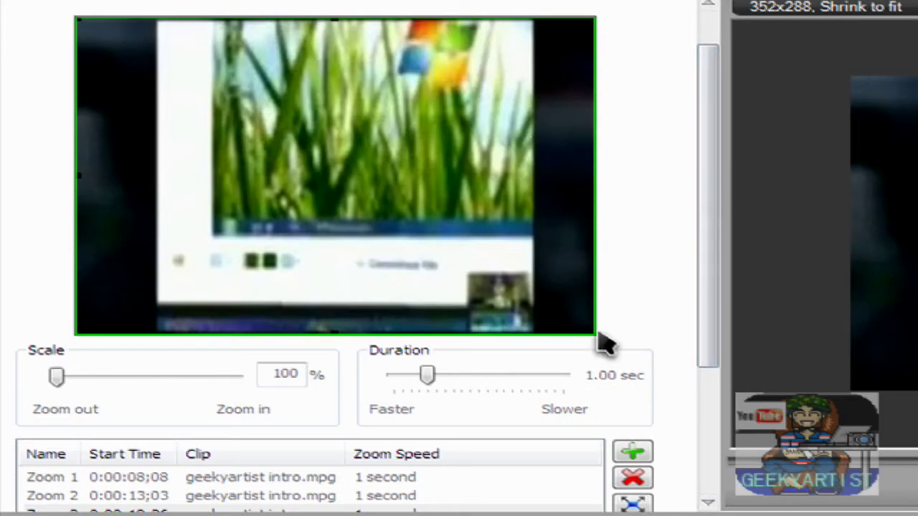
left_click_drag(590, 329, 420, 225)
left_click_drag(322, 156, 425, 231)
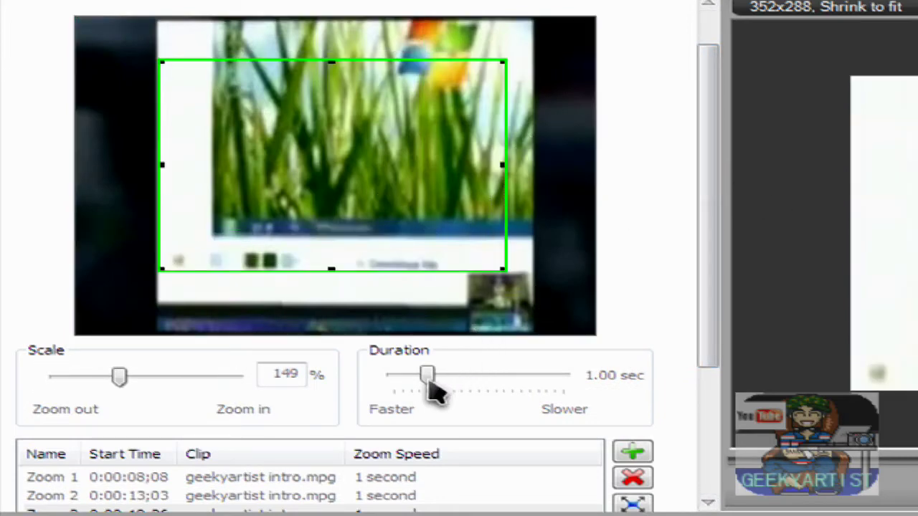
- Change the Zoom 3 duration, lengthening it and then shortening it toward 2.5 seconds
left_click_drag(428, 377, 454, 378)
scroll(715, 248, "down", 3)
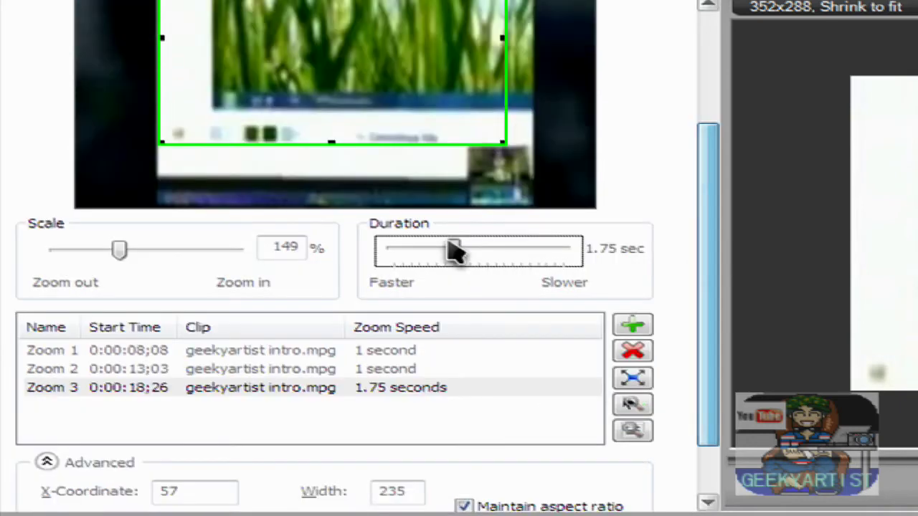
left_click_drag(459, 260, 545, 278)
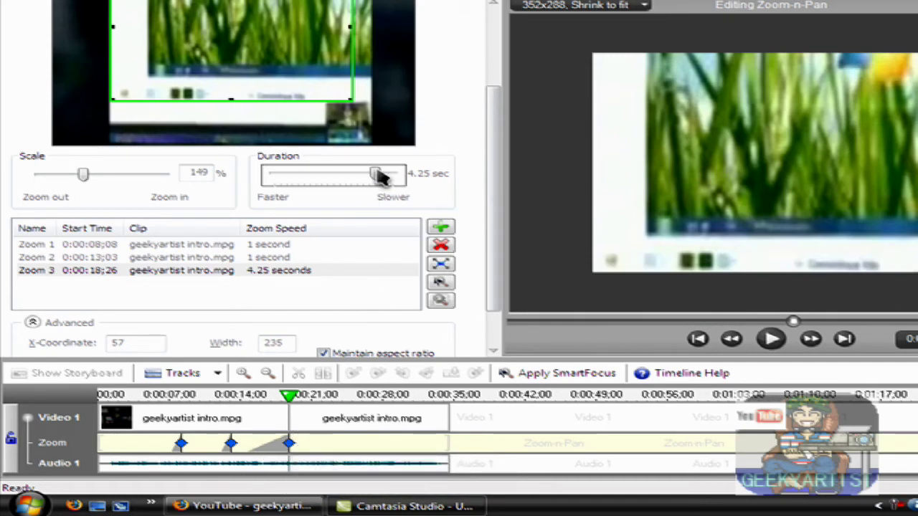
left_click_drag(376, 174, 337, 177)
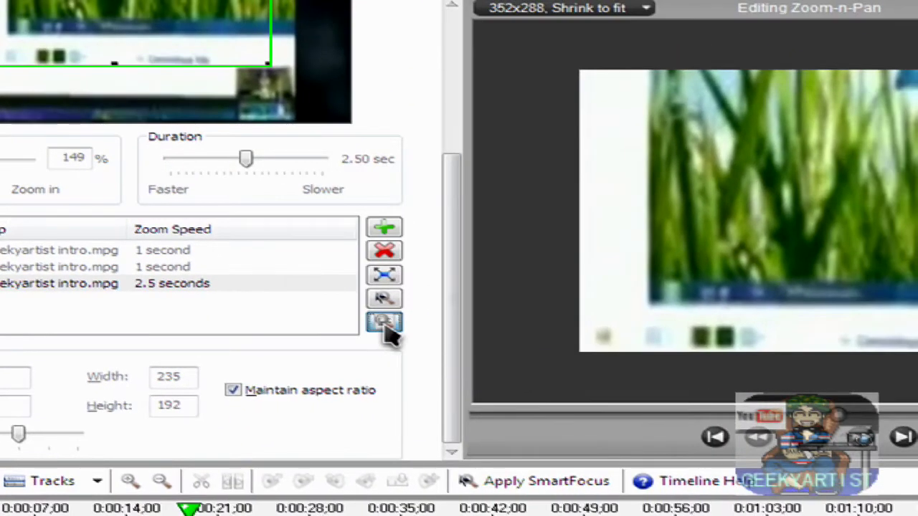
- Open the zoom options for the third keyframe
left_click(384, 322)
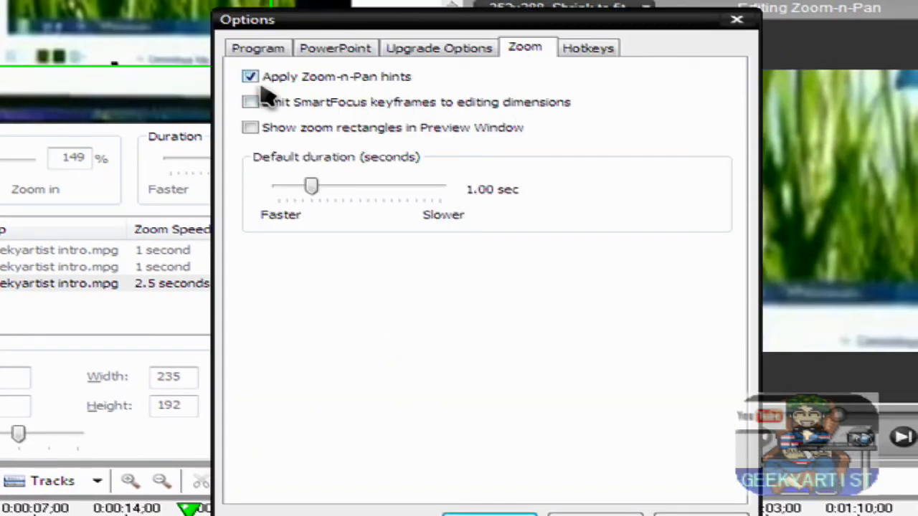
left_click_drag(522, 23, 571, 2)
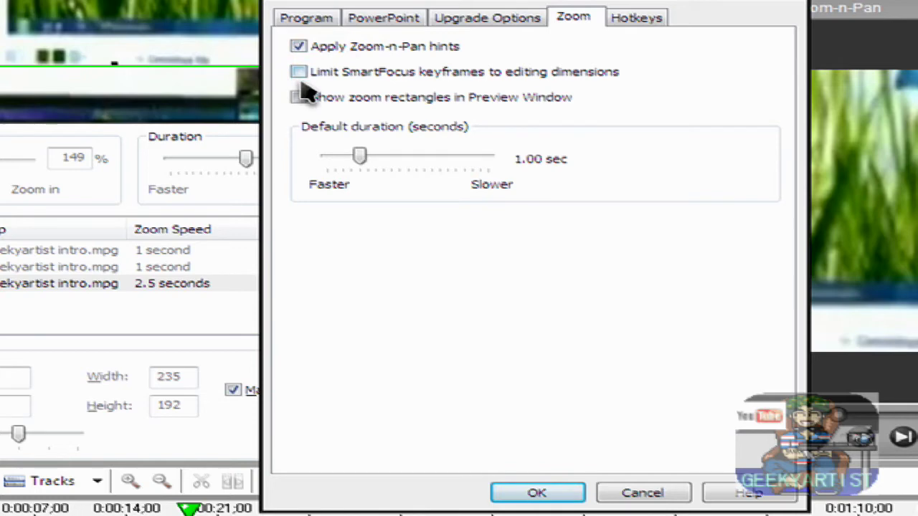
left_click_drag(502, 2, 624, 7)
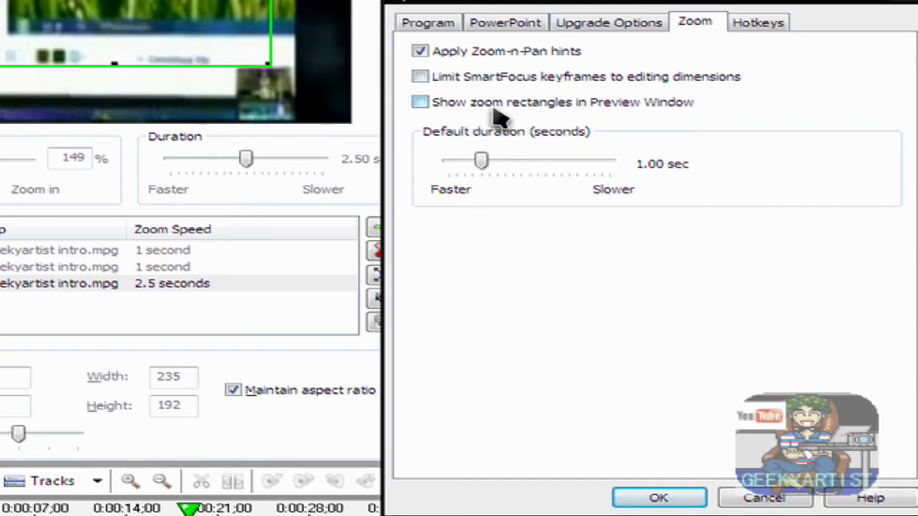
left_click_drag(653, 5, 208, 108)
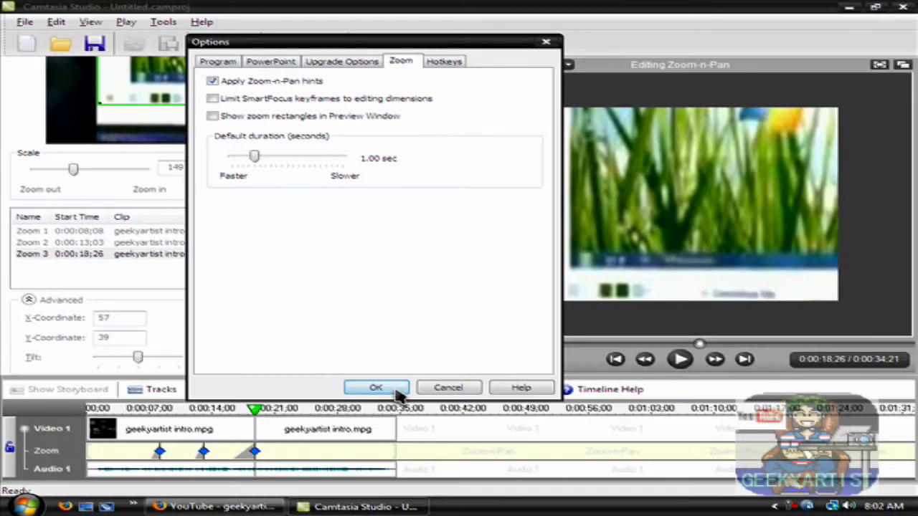
left_click(398, 391)
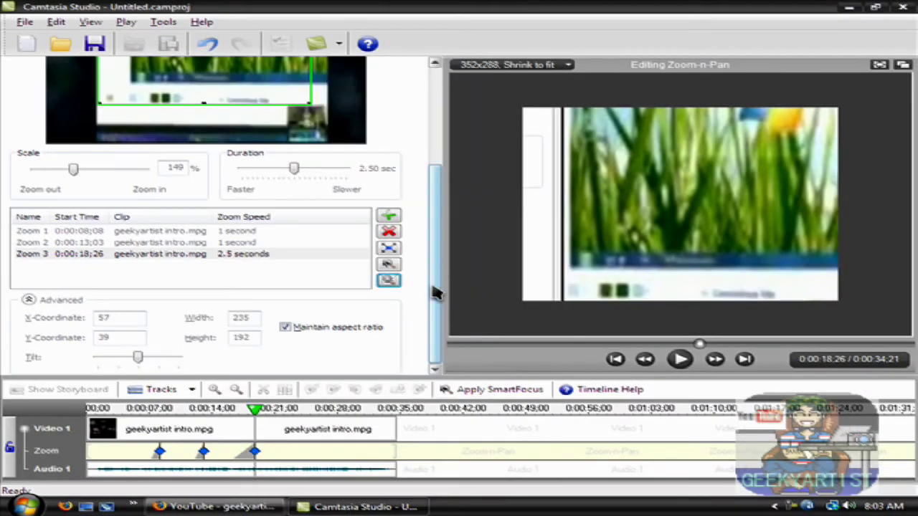
left_click(30, 301)
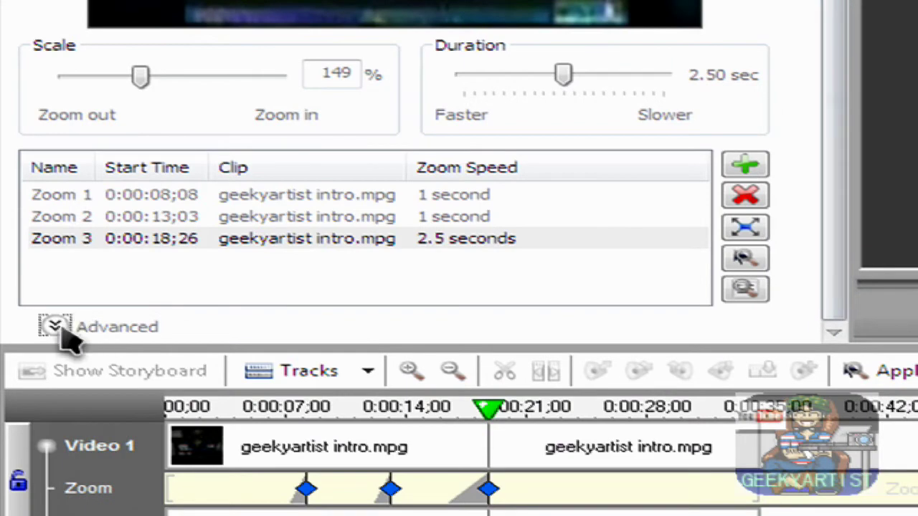
left_click(56, 327)
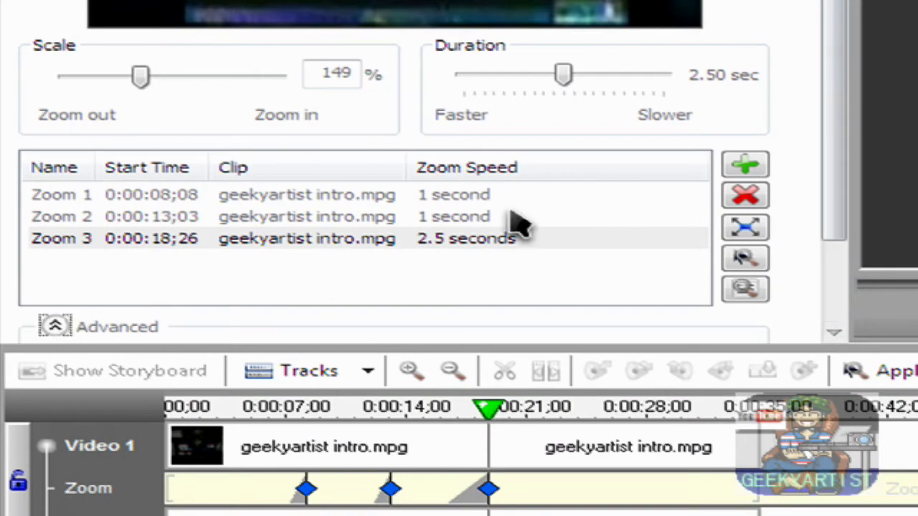
left_click_drag(831, 43, 825, 164)
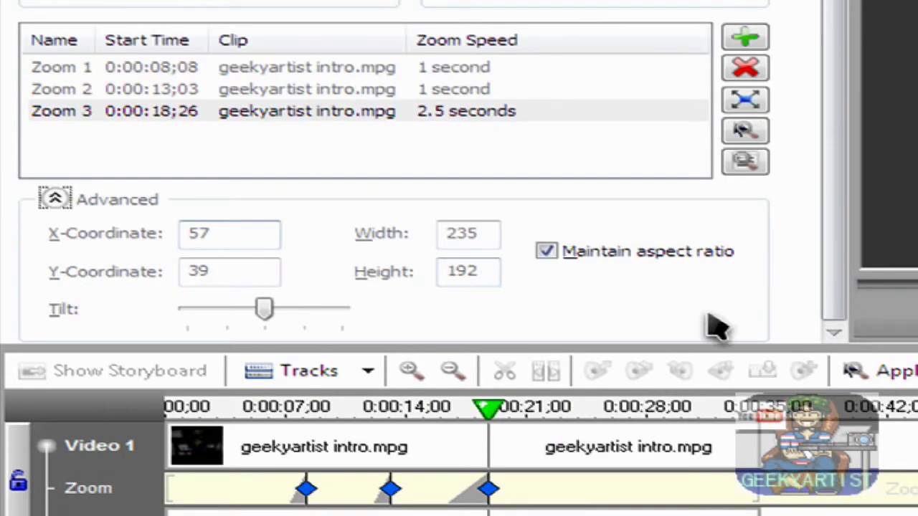
left_click_drag(226, 242, 151, 225)
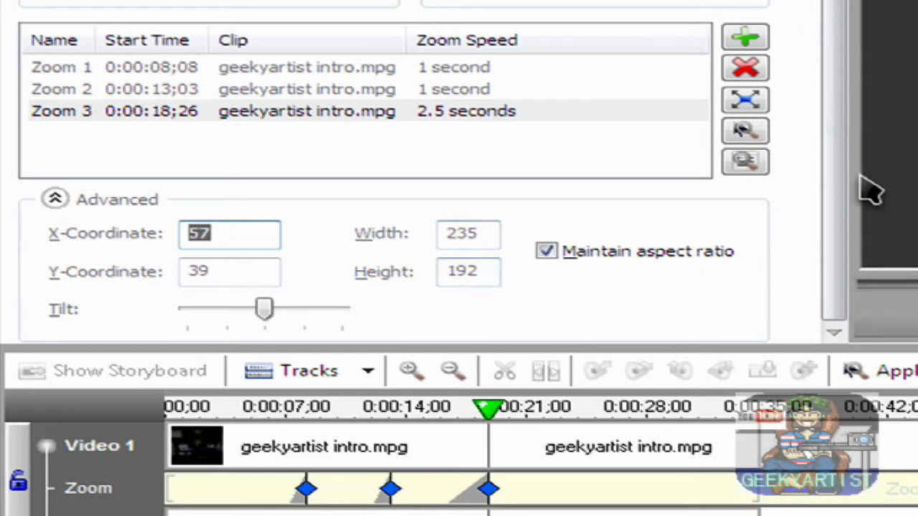
left_click(490, 235)
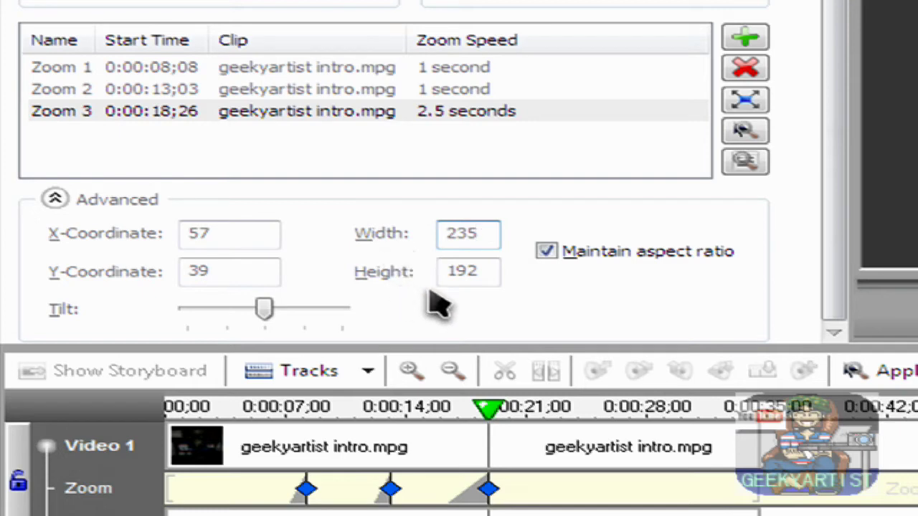
- Move the Zoom 3 rectangle slightly lower in the preview
scroll(831, 41, "up", 3)
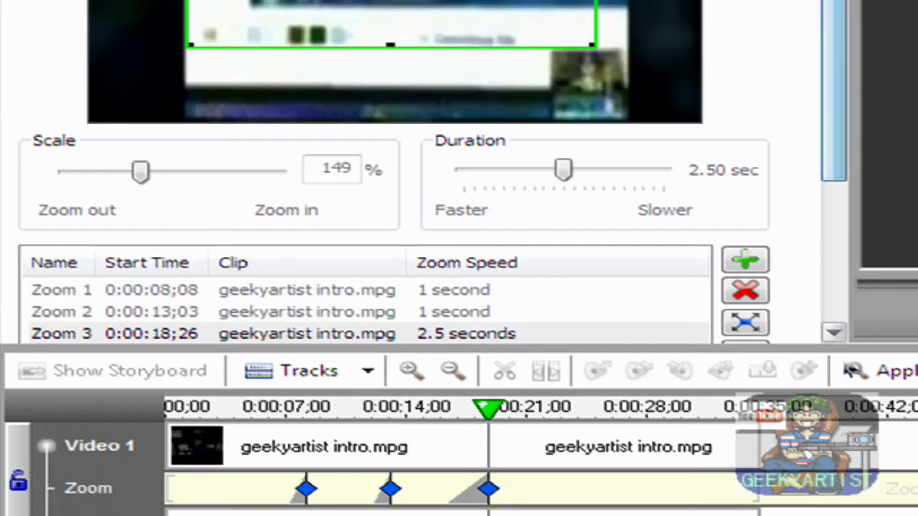
mouse_move(621, 76)
left_mouse_down()
mouse_move(679, 119)
mouse_move(621, 83)
left_mouse_up()
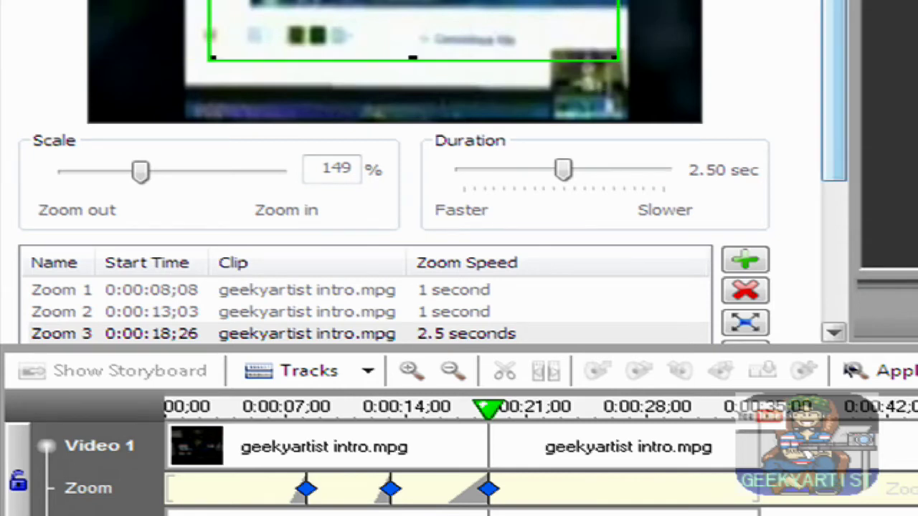
scroll(828, 72, "down", 2)
scroll(828, 71, "up", 3)
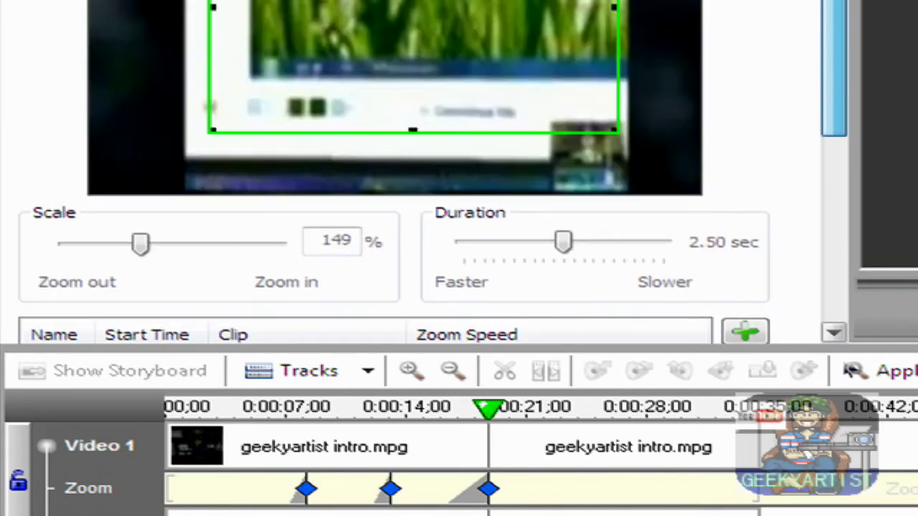
scroll(532, 287, "down", 4)
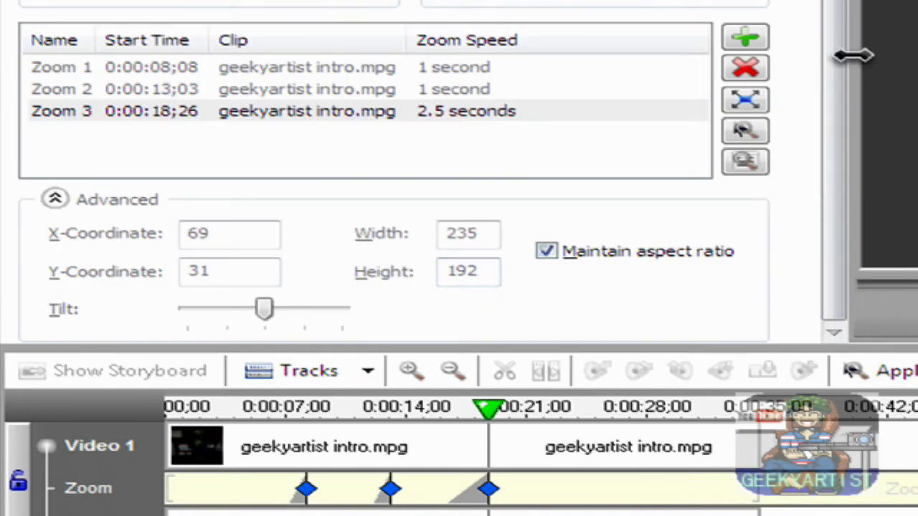
scroll(846, 58, "up", 4)
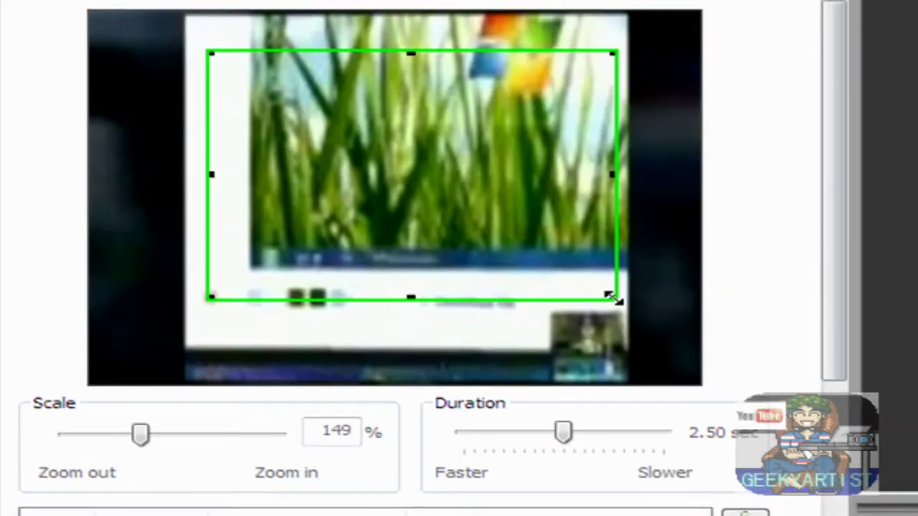
- Shrink and reposition the rectangle over the grass, raising the scale to 251%
left_click_drag(610, 257, 504, 189)
left_click_drag(421, 154, 479, 233)
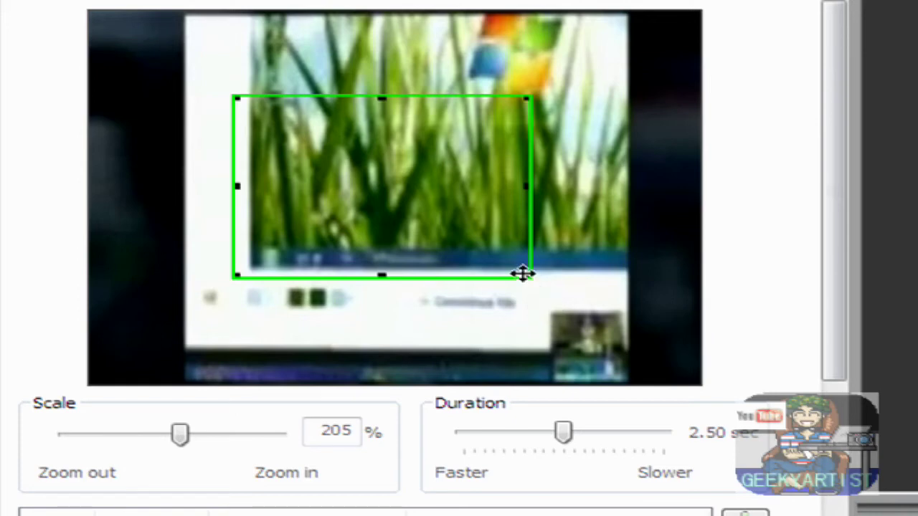
left_click_drag(529, 275, 481, 262)
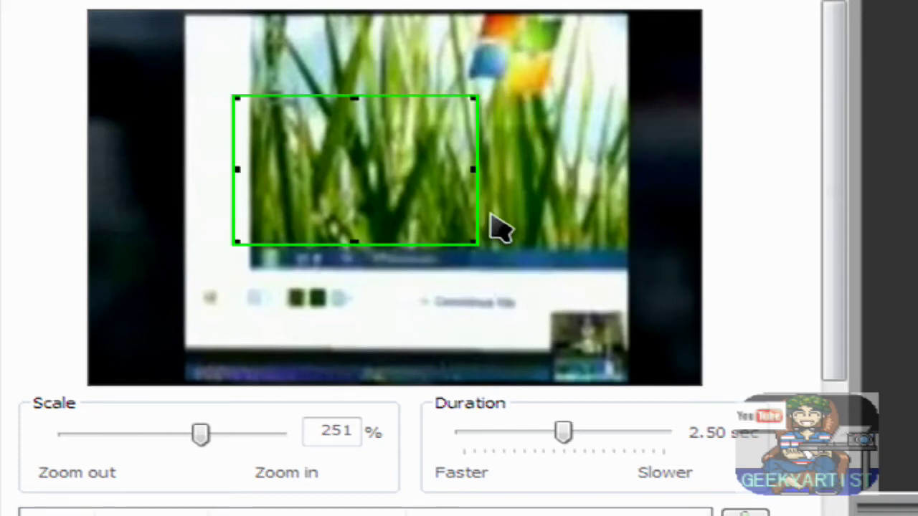
left_click_drag(393, 168, 442, 170)
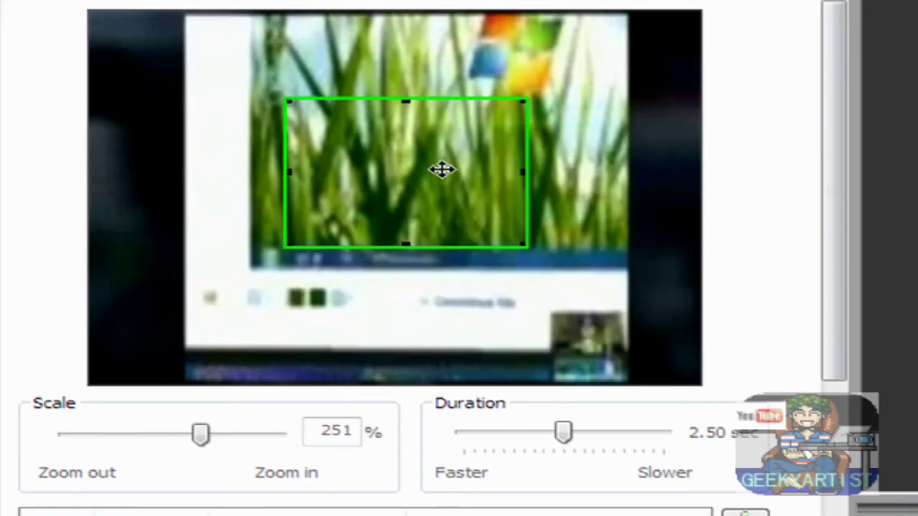
left_click_drag(506, 204, 514, 151)
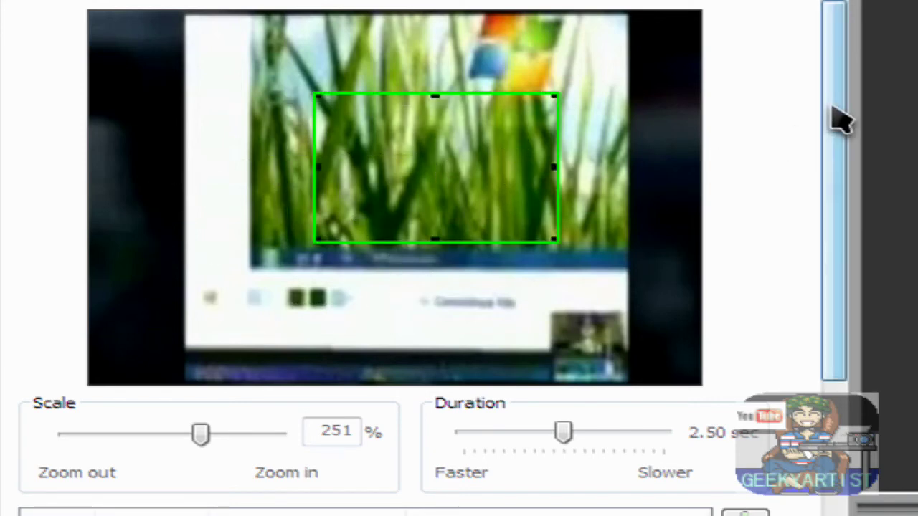
left_click_drag(839, 119, 851, 373)
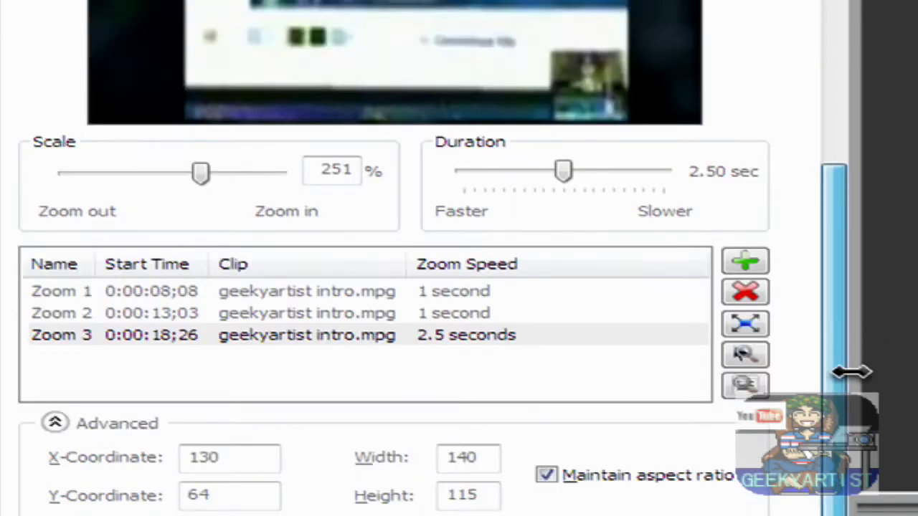
- Turn off Maintain aspect ratio and reshape the zoom rectangle's right, top and left edges
left_click(547, 476)
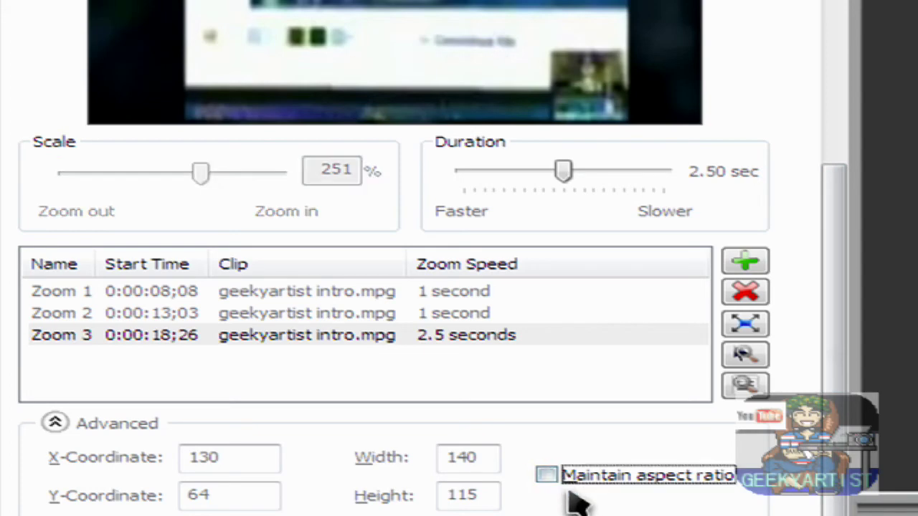
left_click_drag(848, 365, 848, 207)
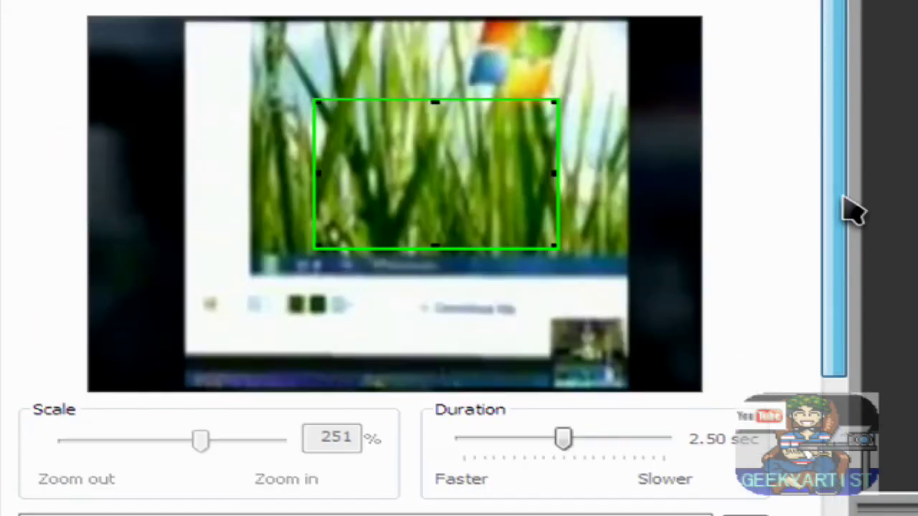
left_click_drag(550, 175, 418, 218)
left_click_drag(416, 143, 477, 171)
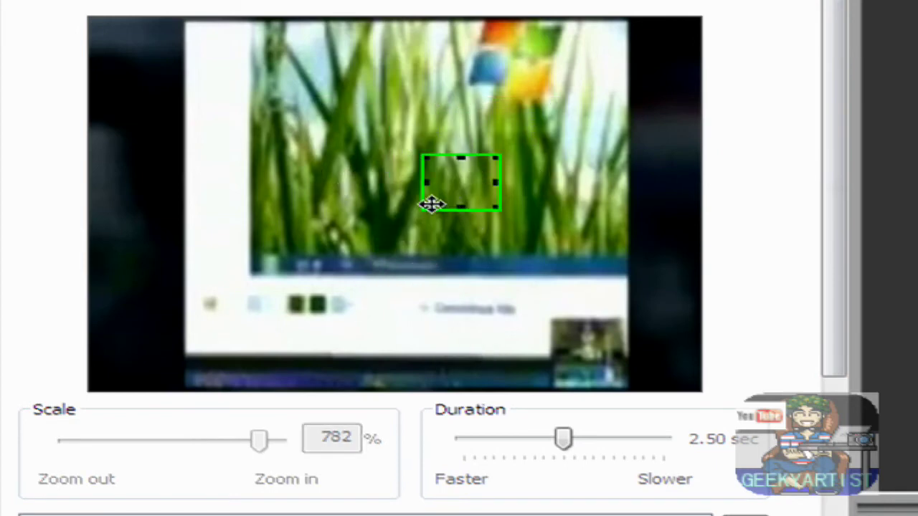
left_click_drag(426, 204, 186, 213)
- Narrow the rectangle to 550% and move it down and right over the grass
left_click_drag(491, 156, 483, 86)
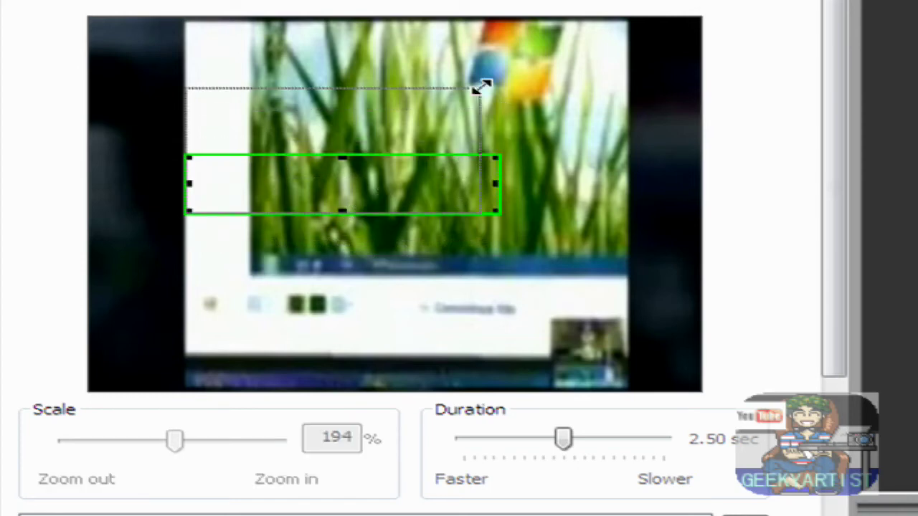
scroll(483, 86, "up", 1)
left_click_drag(599, 181, 381, 123)
left_click_drag(340, 237, 414, 328)
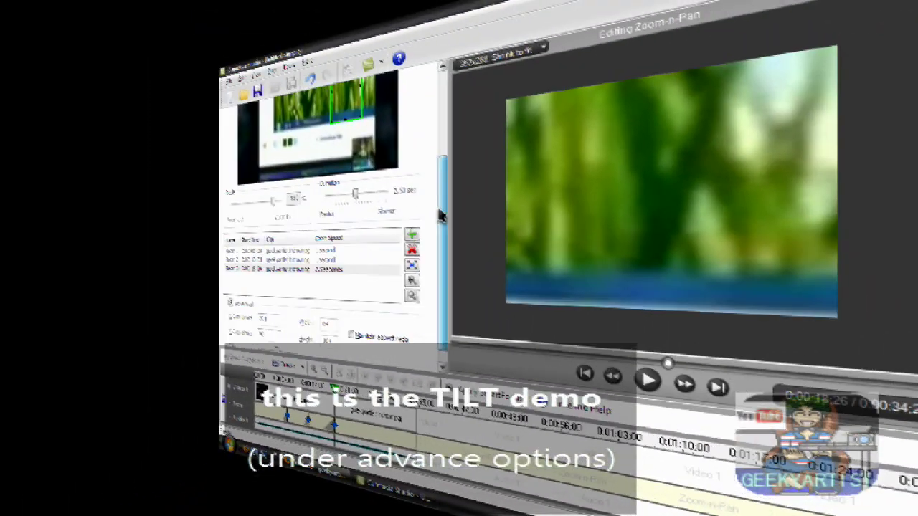
- Close the Zoom-n-Pan Properties panel with Finished
scroll(604, 196, "down", 1)
scroll(604, 196, "up", 2)
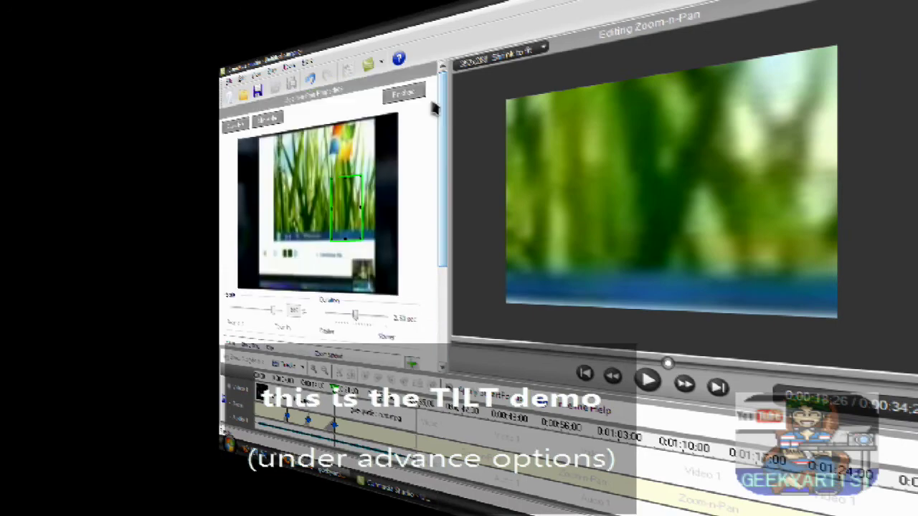
left_click(405, 93)
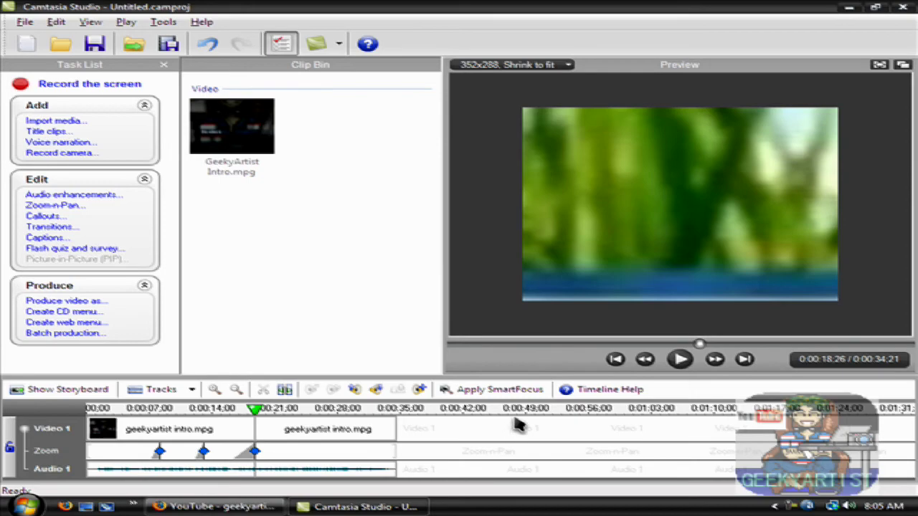
- Move the timeline playhead back to about 0:00:06:27
left_click_drag(254, 408, 148, 409)
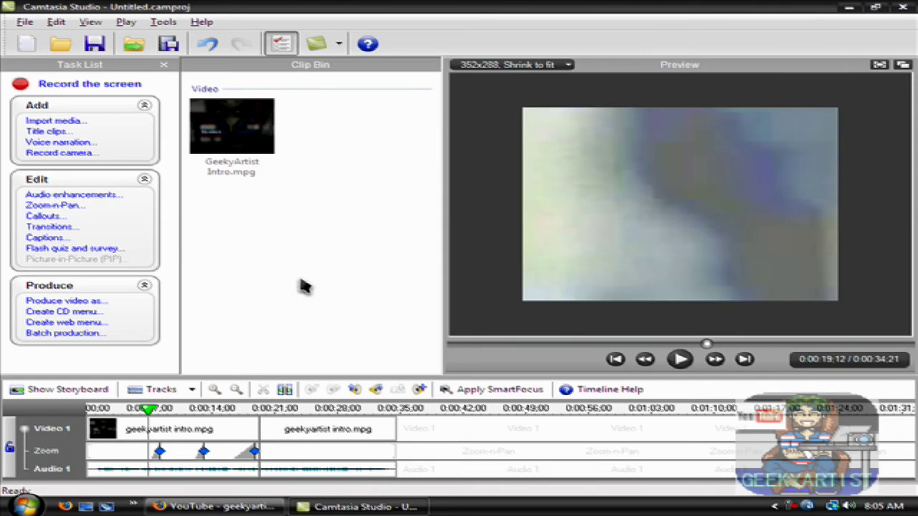
left_click(76, 207)
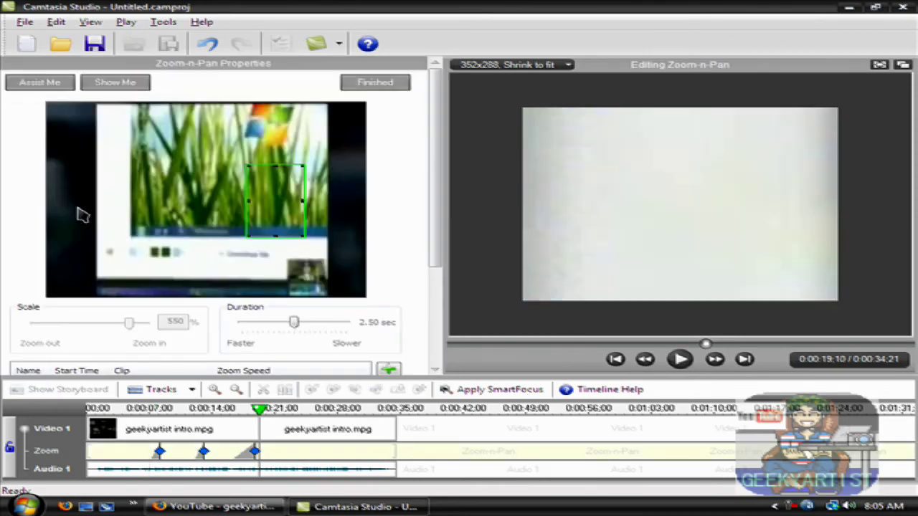
left_click_drag(442, 172, 452, 280)
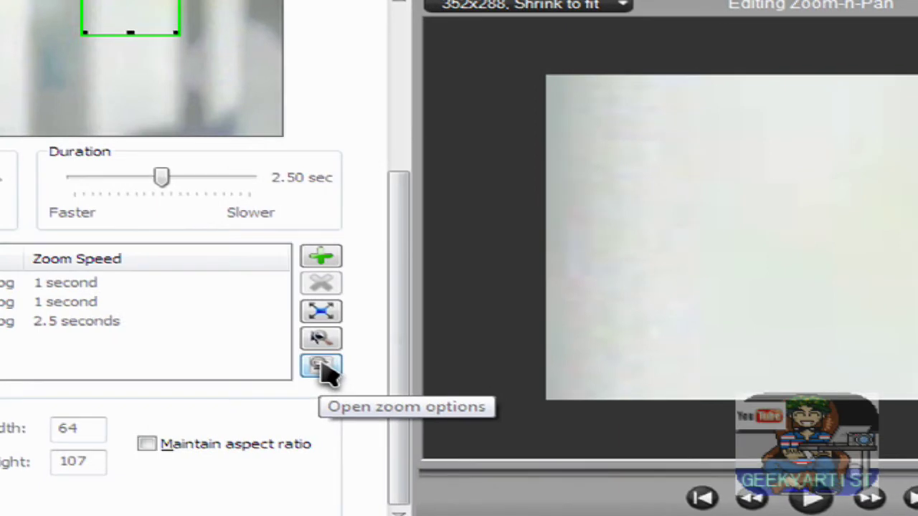
left_click(388, 280)
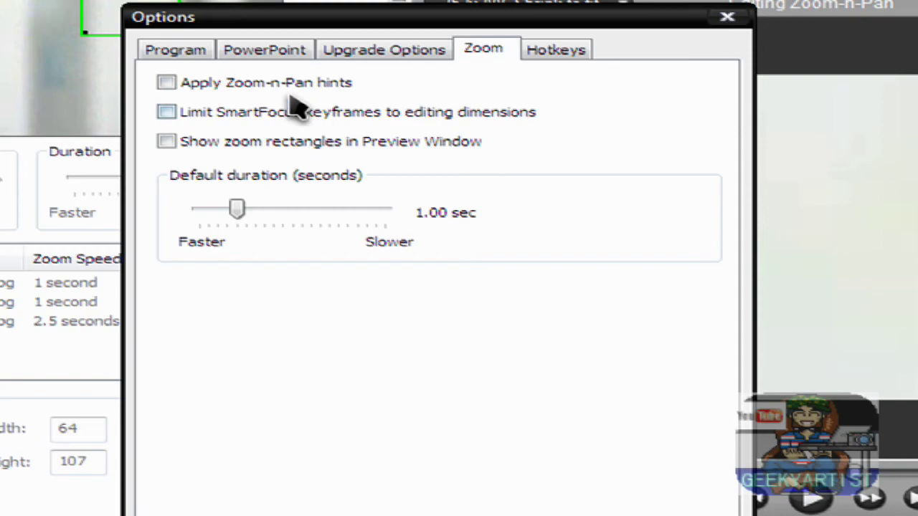
key("Return")
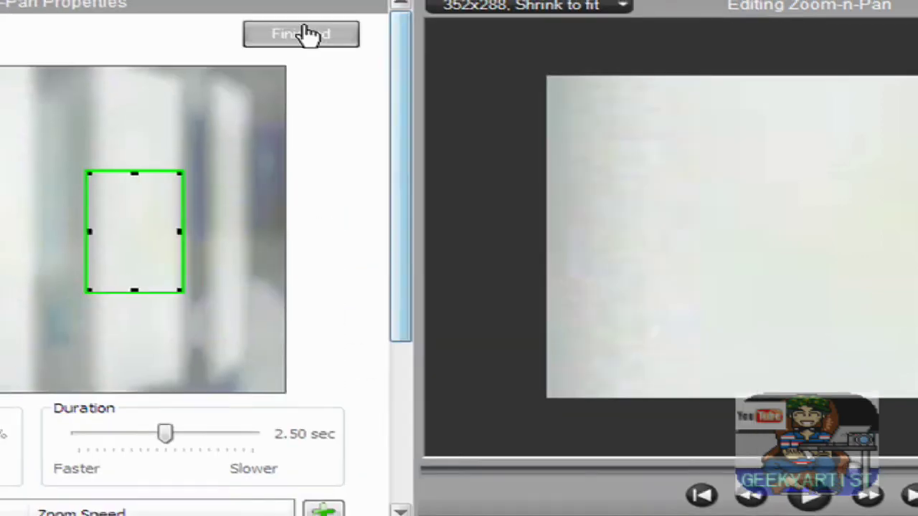
left_click(308, 33)
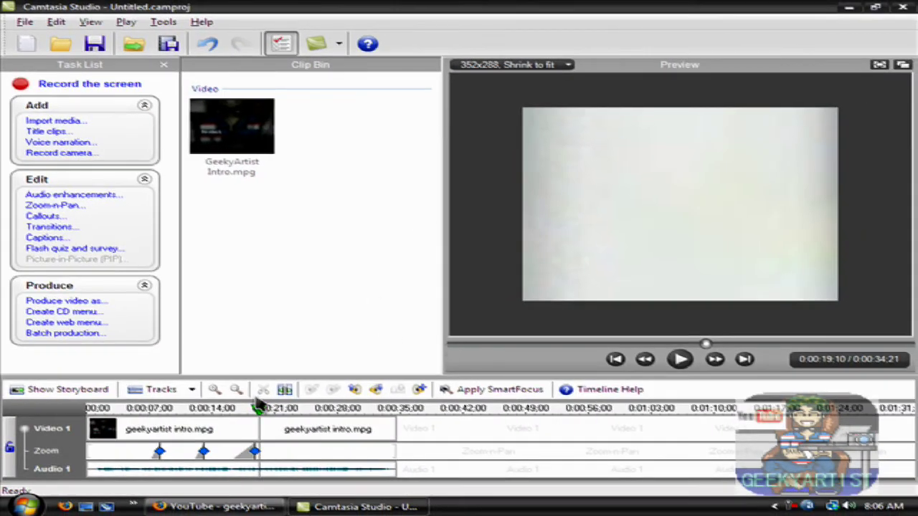
- Play the preview from 0:00:06:21 through the three zooms, then stop it
left_click(146, 407)
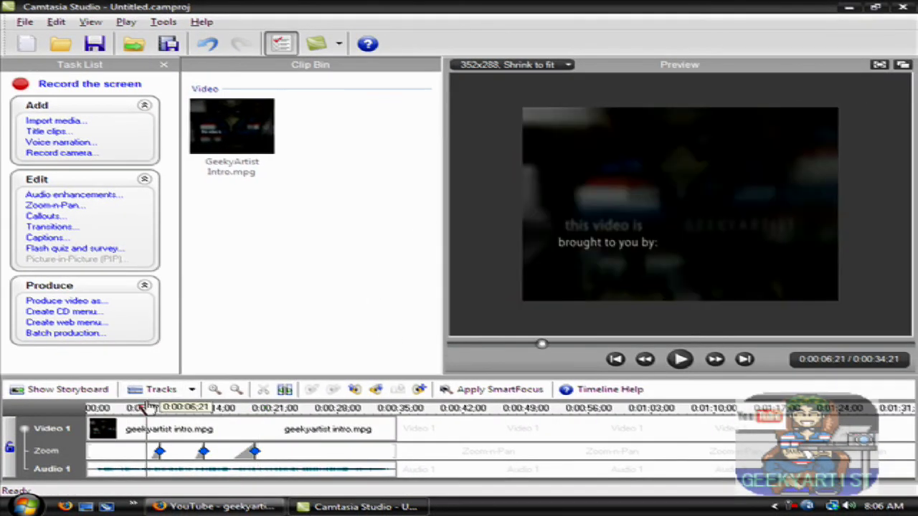
left_click(681, 360)
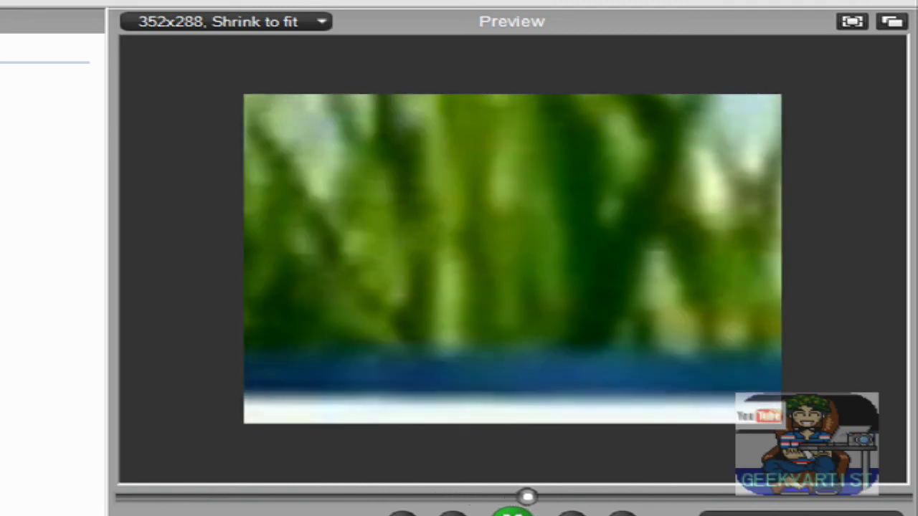
key("space")
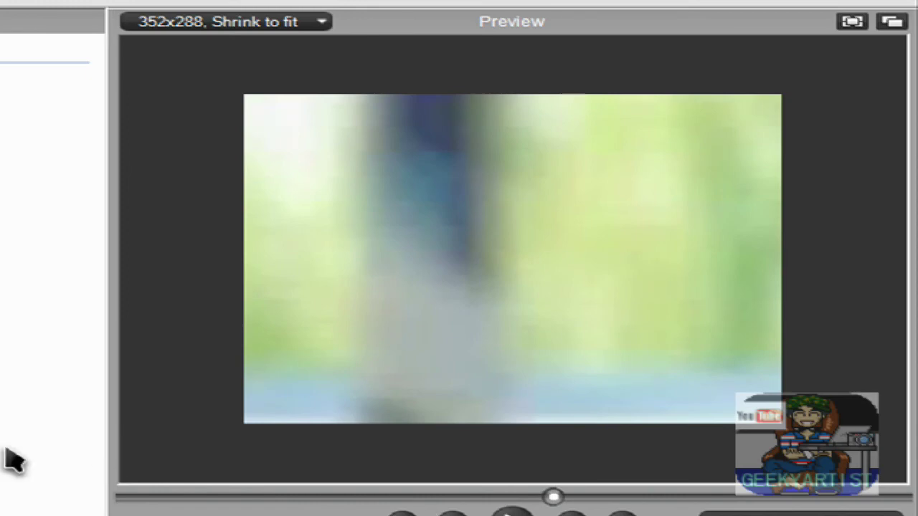